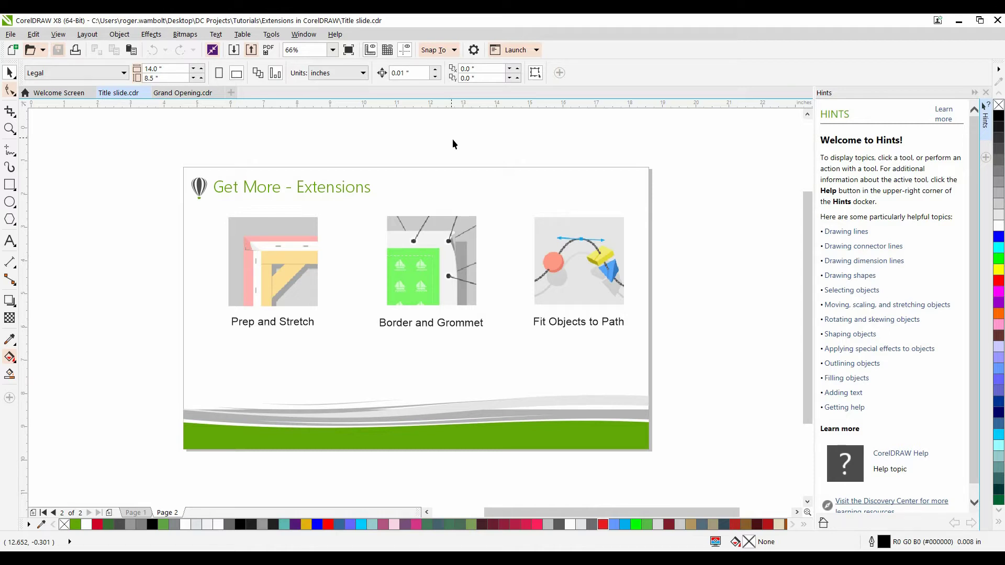
- From the Get Started page, confirm Border and Grommet is listed among the installed extensions
click(271, 34)
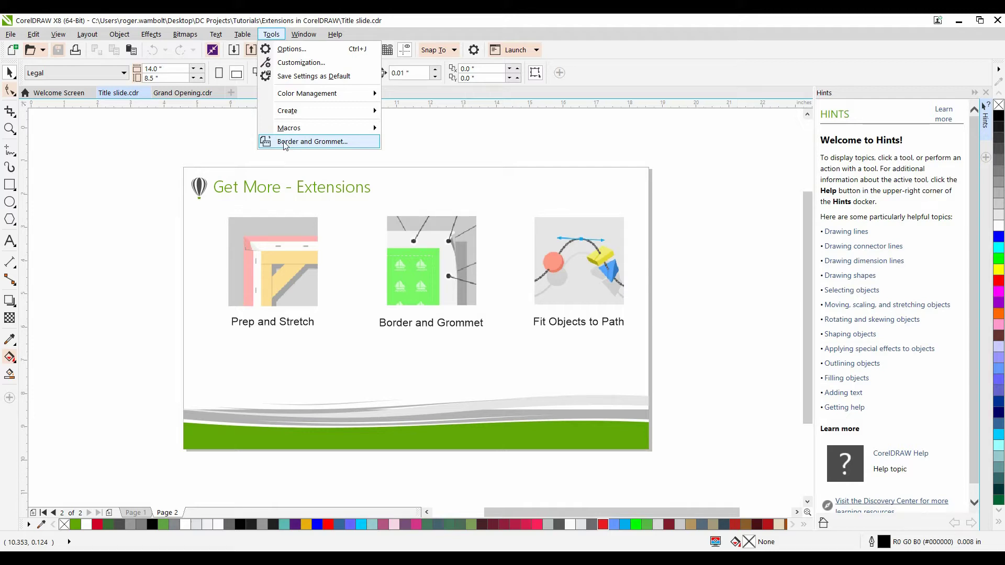
click(71, 94)
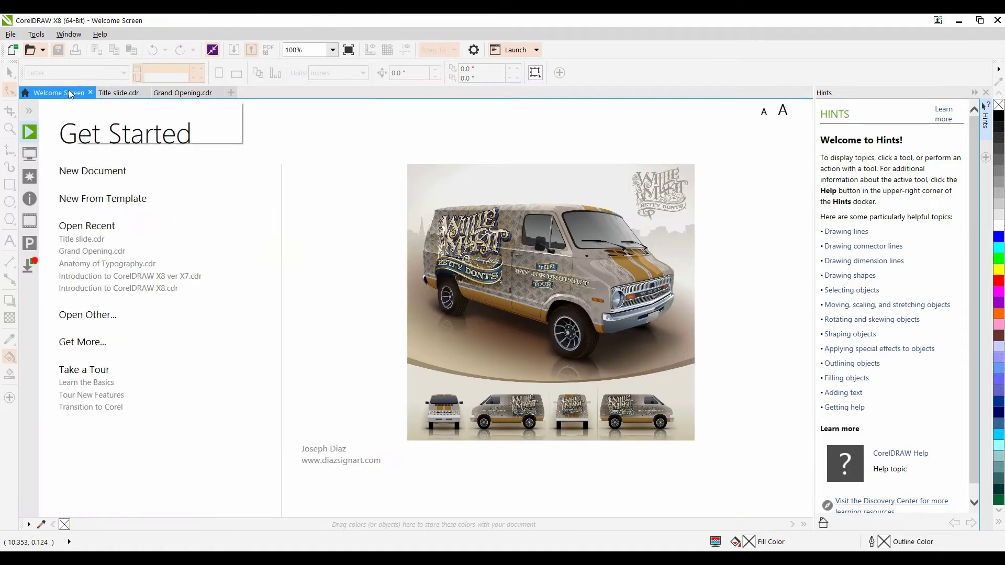
click(82, 343)
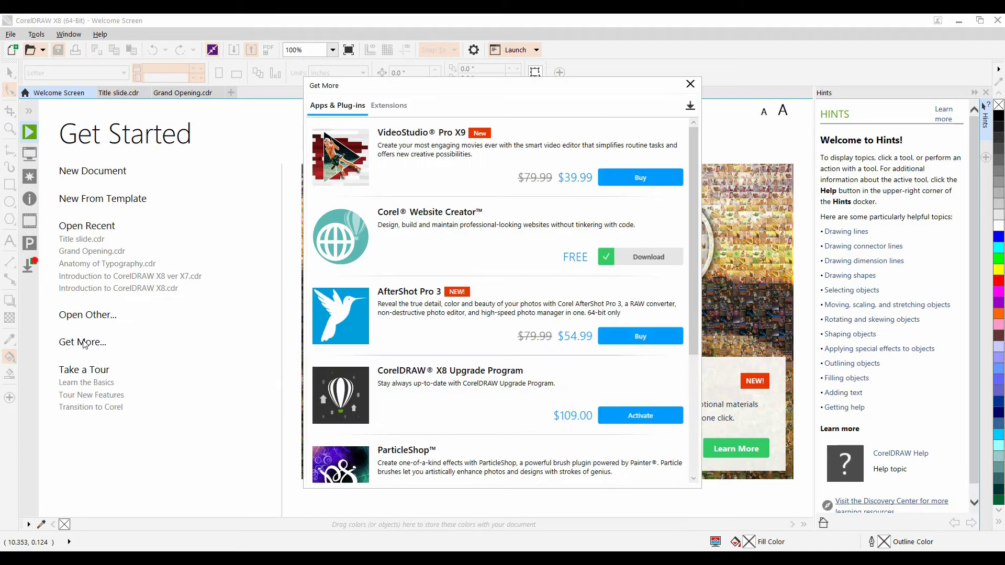
click(387, 107)
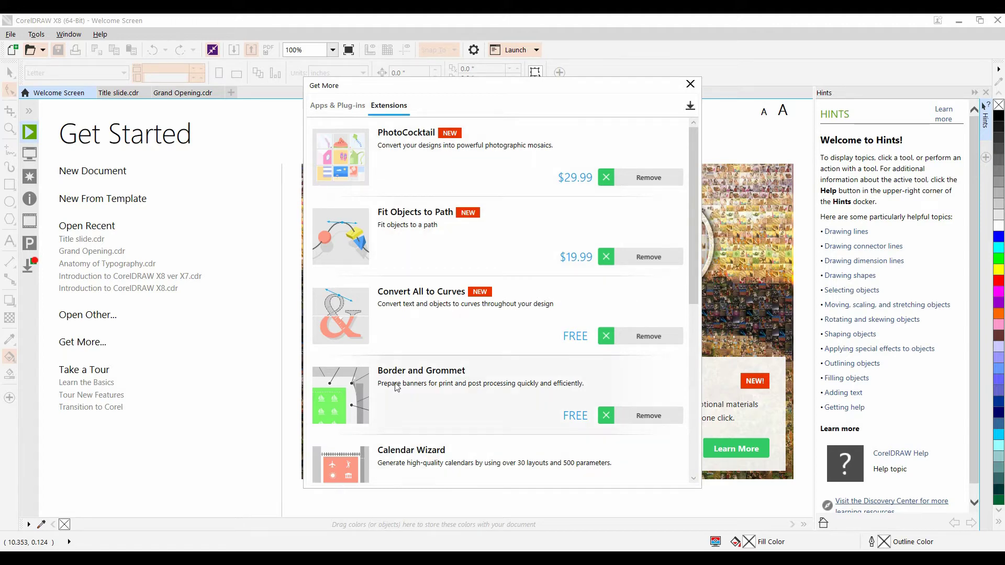
click(690, 83)
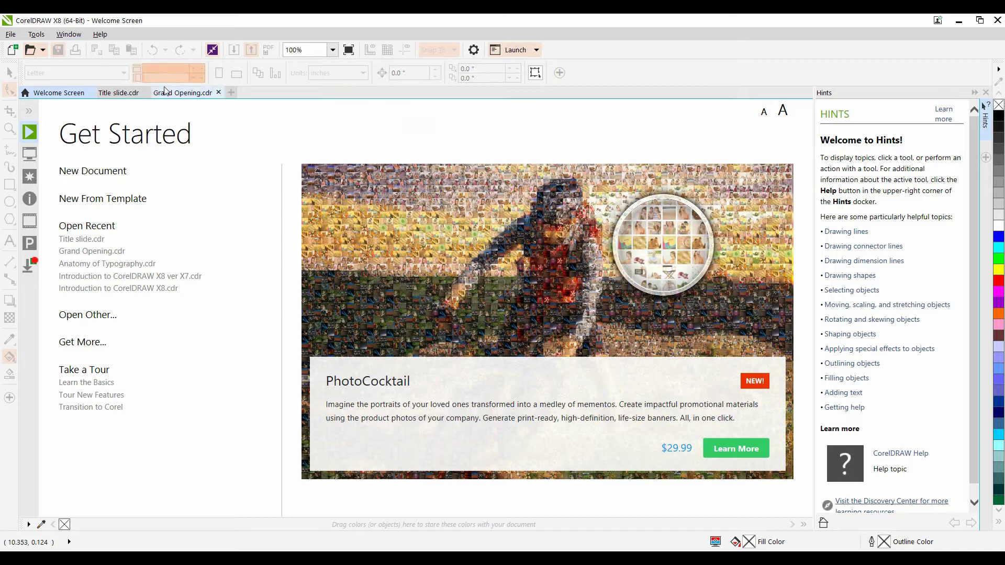
- On Grand Opening.cdr, launch the Border and Grommet extension from the Tools menu
click(178, 94)
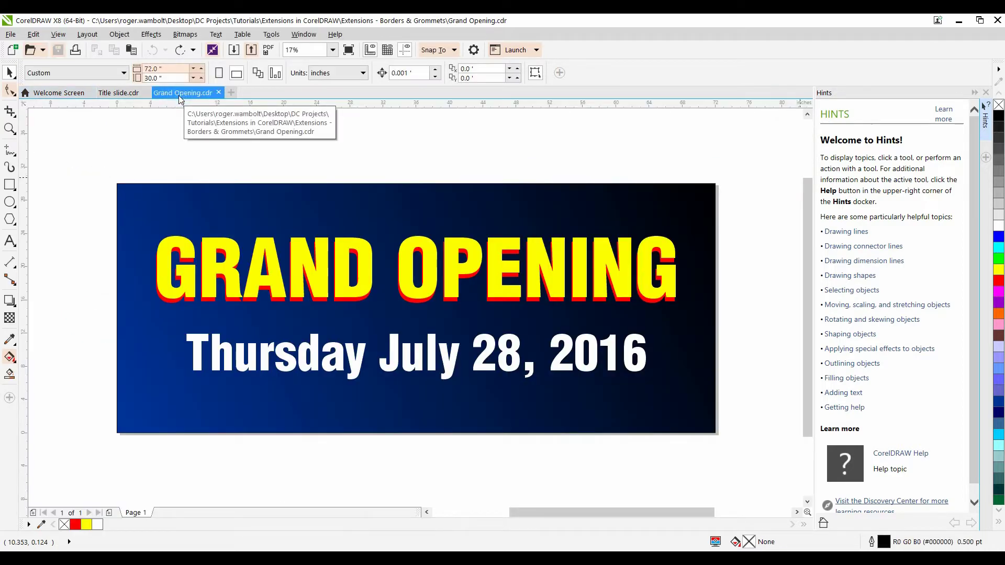
click(271, 34)
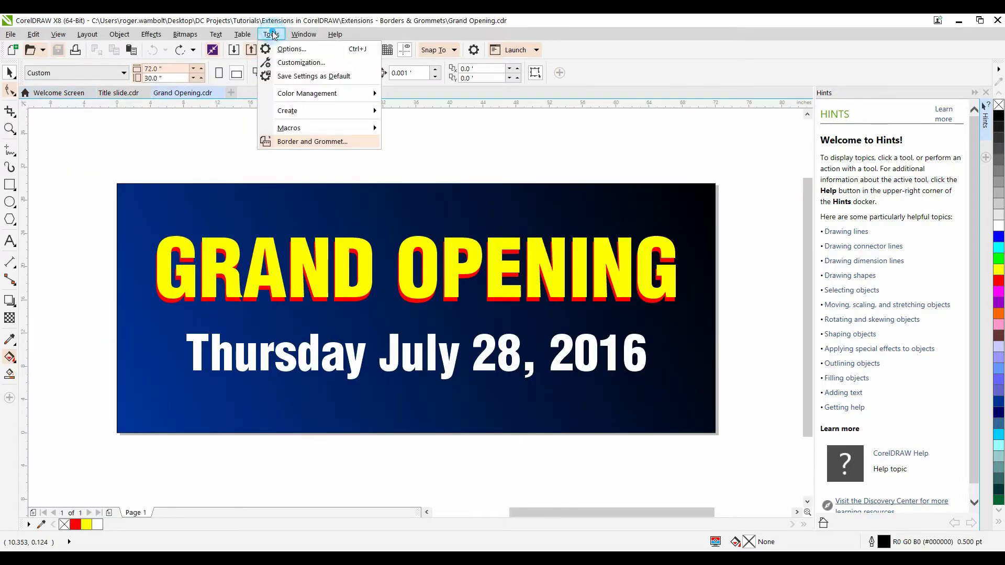
click(281, 143)
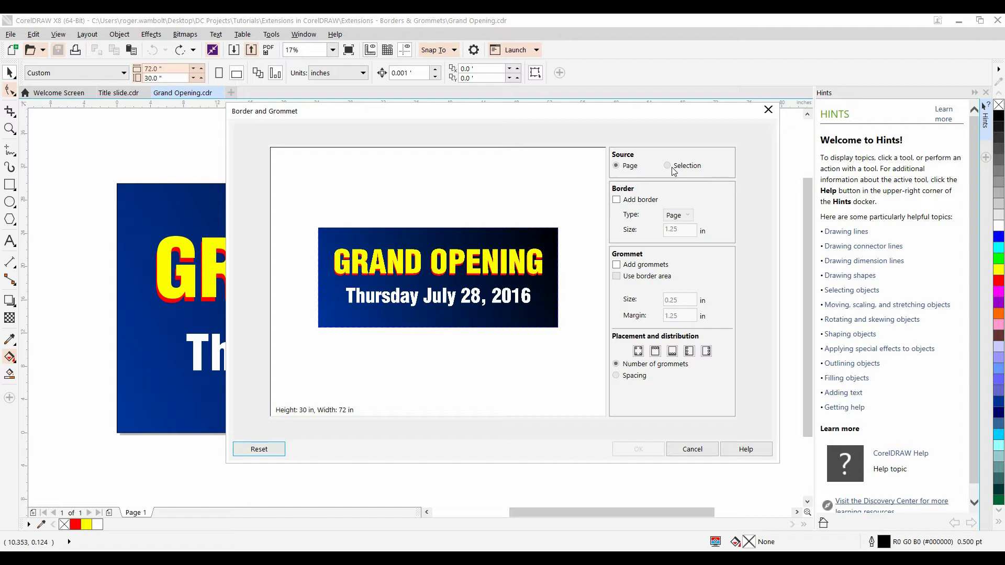
- Enable Add border, change its size from 1.25 to 1.5 inches, and enable Add grommets
click(616, 200)
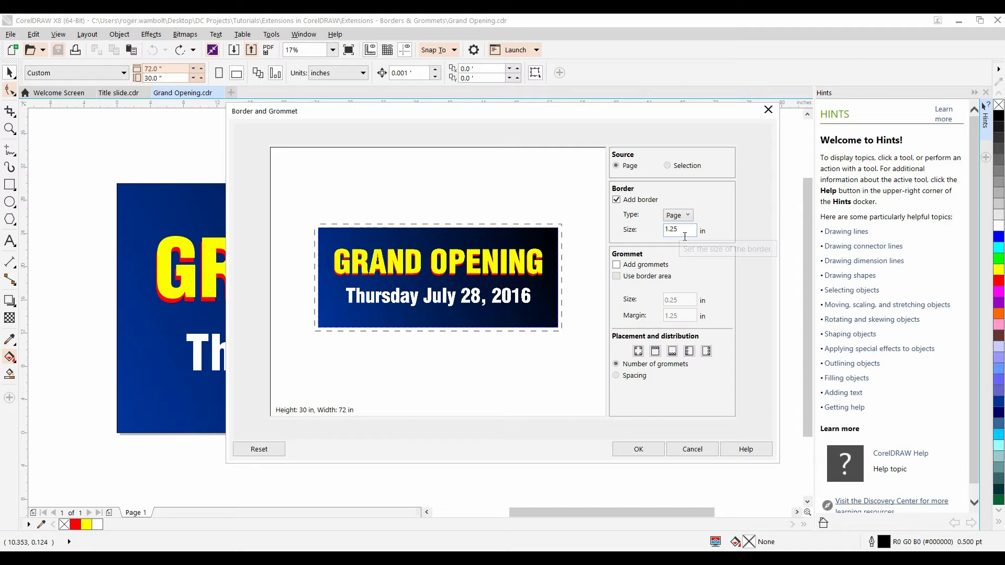
drag(680, 229, 657, 230)
text(1.5)
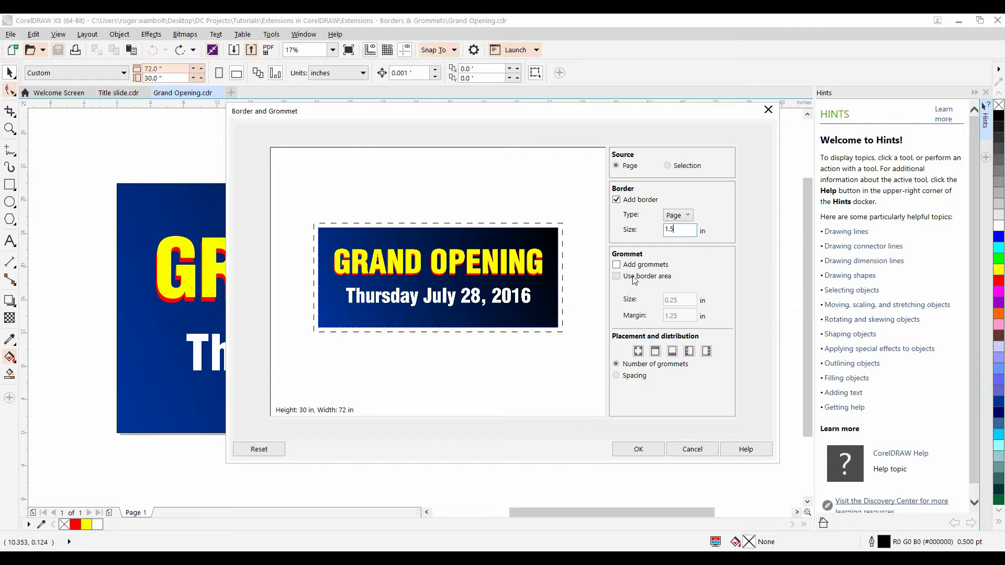
click(617, 265)
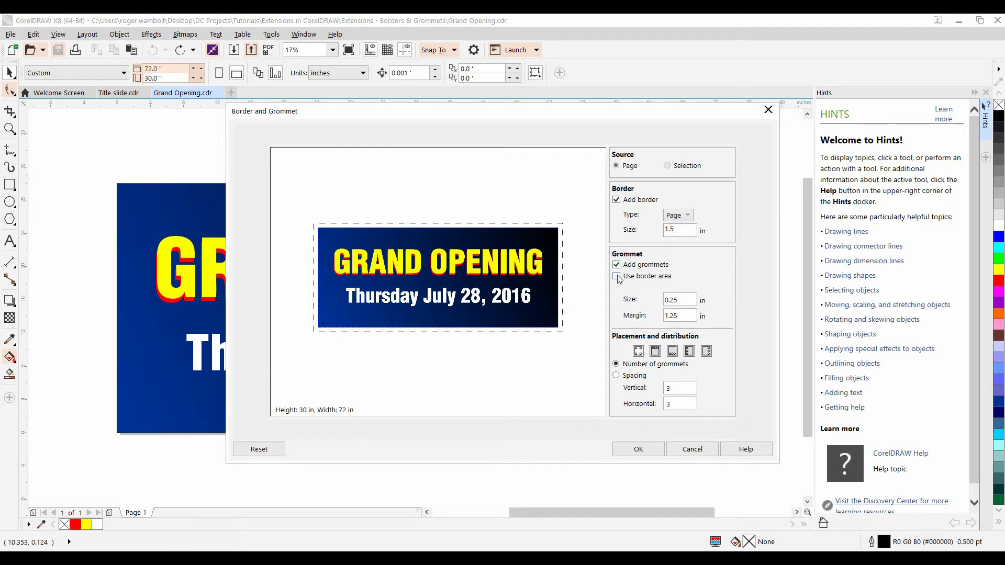
- Make the grommets 0.5 inch and try placing them at the middle of each side
click(680, 305)
drag(681, 305, 643, 300)
text(.5)
click(654, 353)
click(672, 351)
click(688, 351)
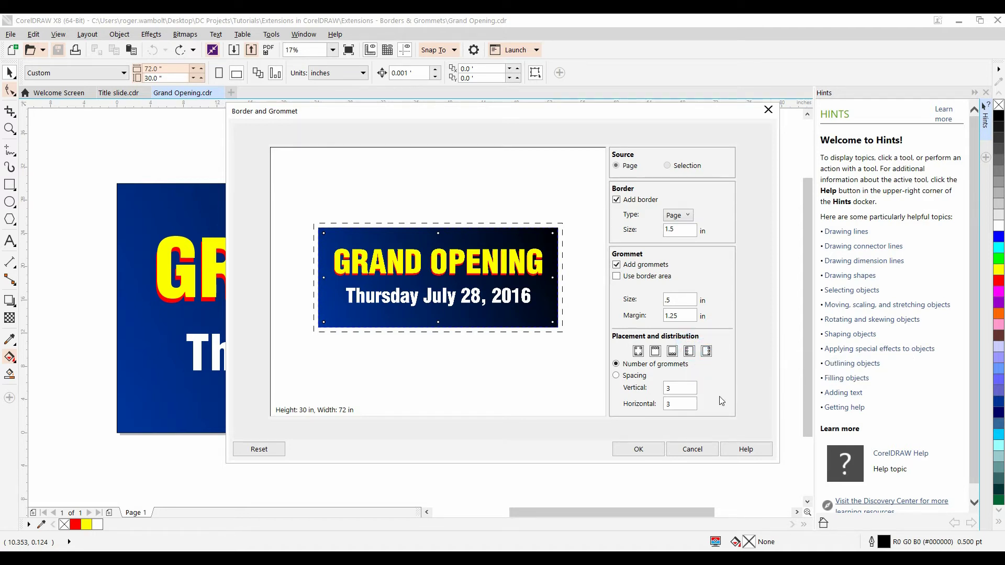
- Distribute grommets by spacing: 10 inches vertically and 12 inches horizontally
click(616, 376)
drag(676, 390, 636, 387)
text(10)
drag(679, 405, 638, 406)
text(12)
- Accept the Border and Grommet settings with OK
click(655, 453)
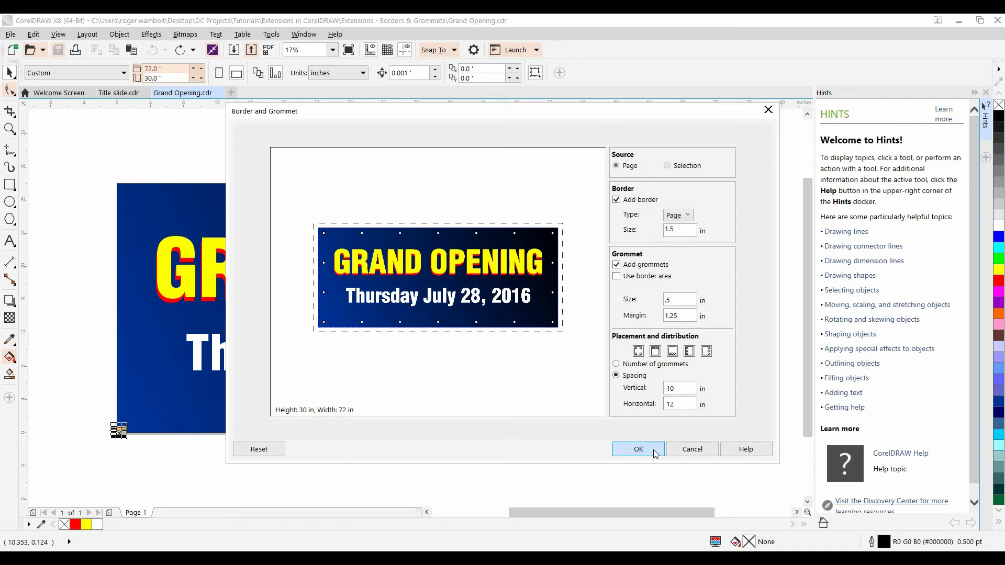